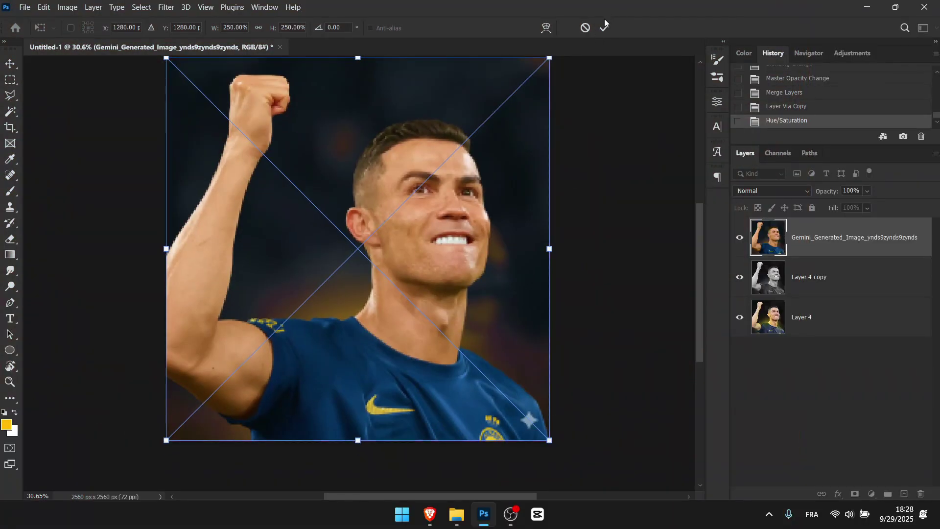
Commit the placed Gemini image, scaled to 2560×2560, as a layer in the document.
click(605, 25)
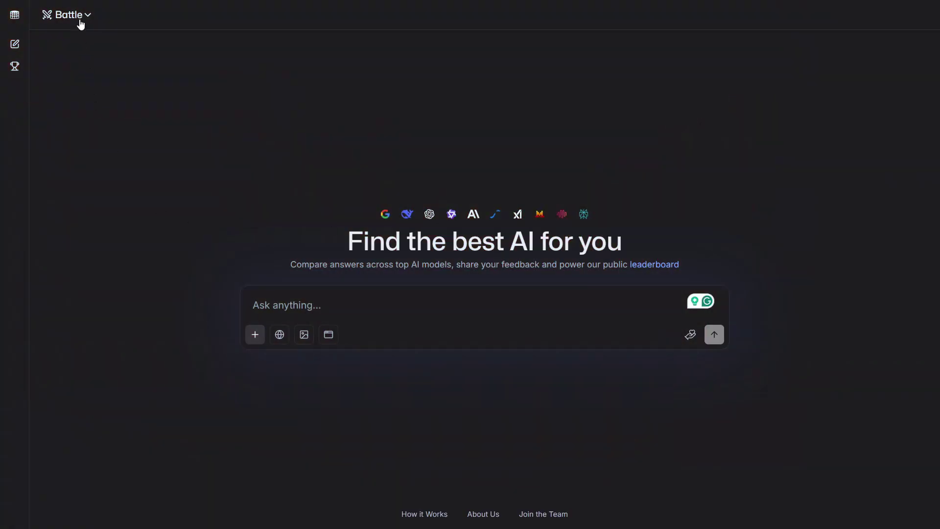
Start a Direct Chat with gemini-2.5-flash-image-preview, searched as 'gemi', and enable image generation.
click(80, 23)
click(81, 125)
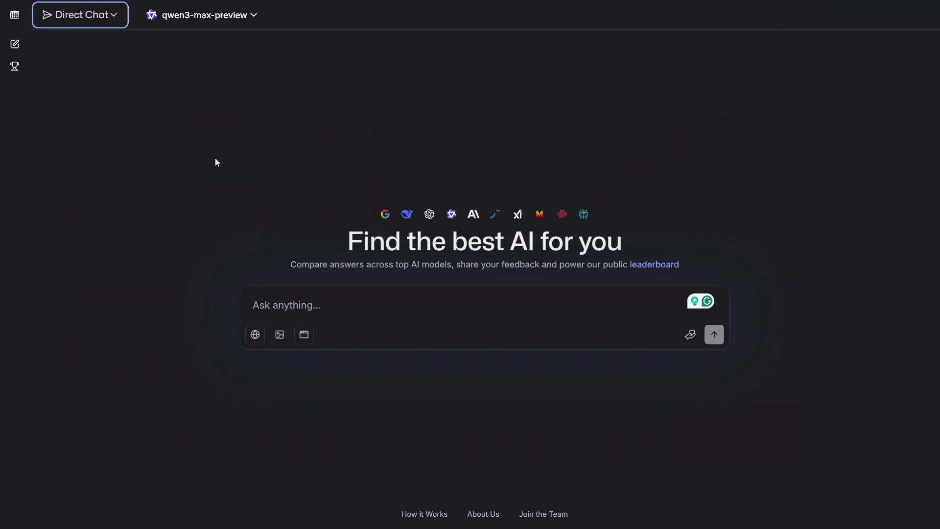
click(222, 19)
text(gemi)
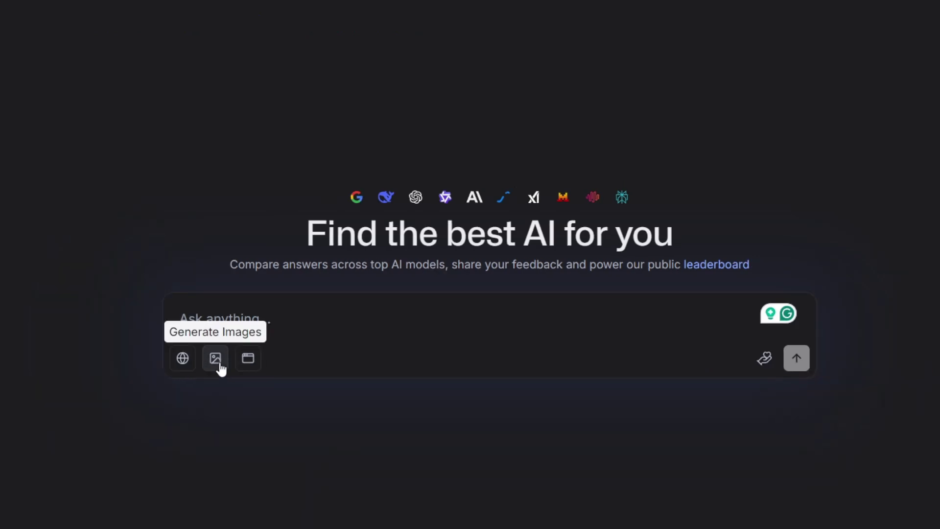
click(170, 368)
click(137, 3)
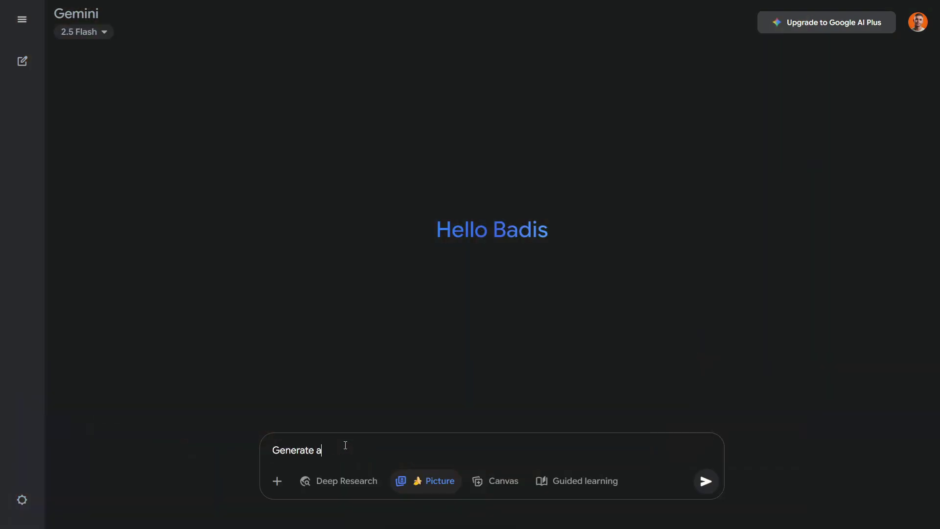
Write a Picture-mode prompt asking Gemini for an image of a Banana.
text(n image)
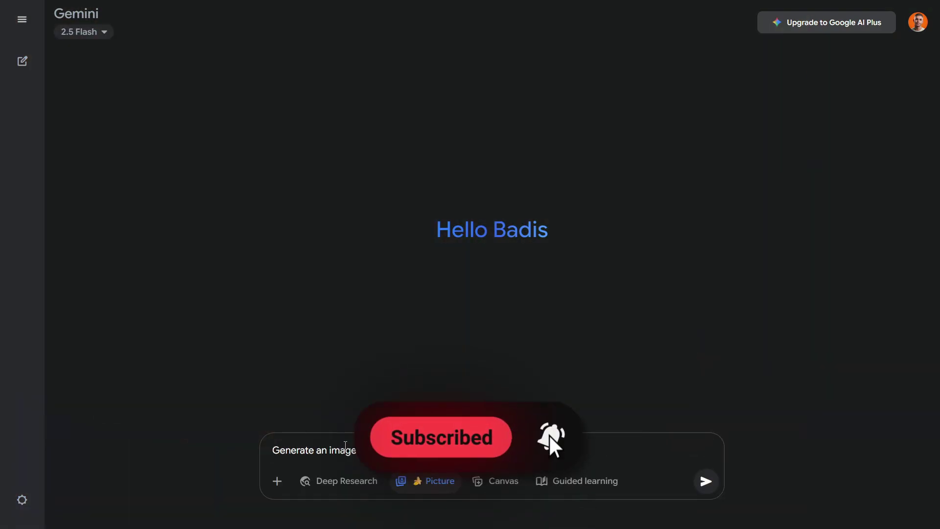
text( of a Banana)
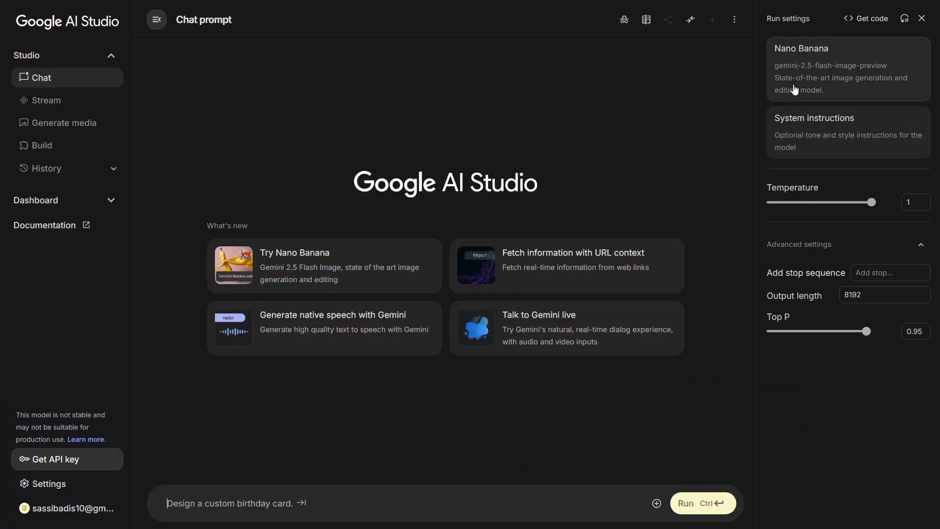
Pick Nano Banana, send 'Generate an Image of a Banana', then begin a Ferrari F prompt in a new chat.
click(794, 89)
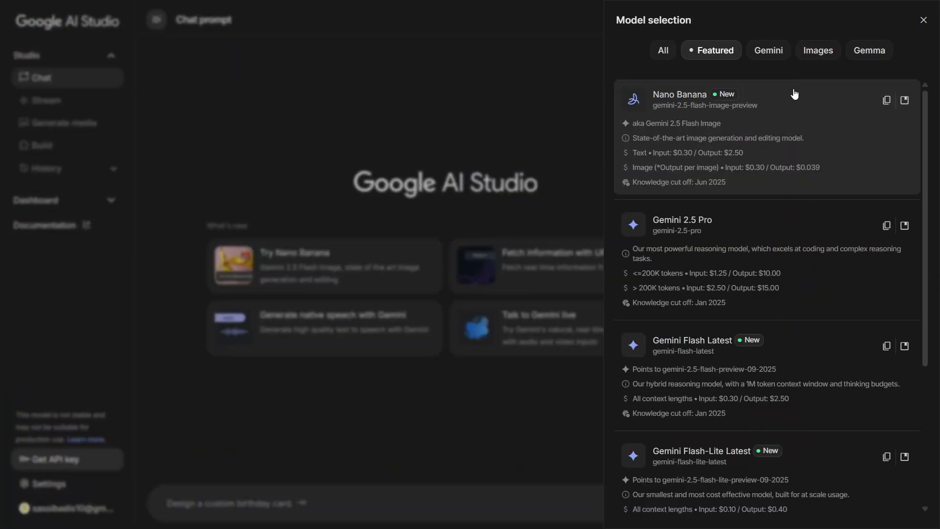
click(714, 142)
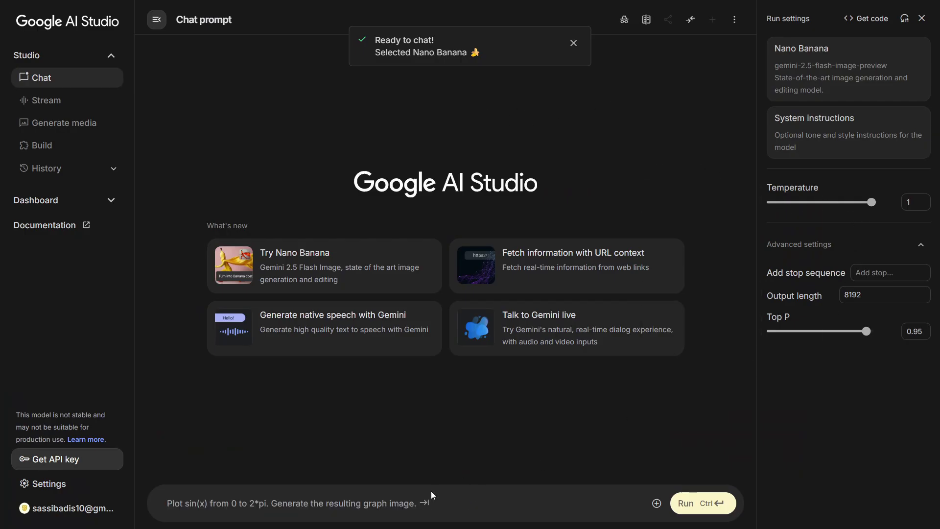
text(Gene)
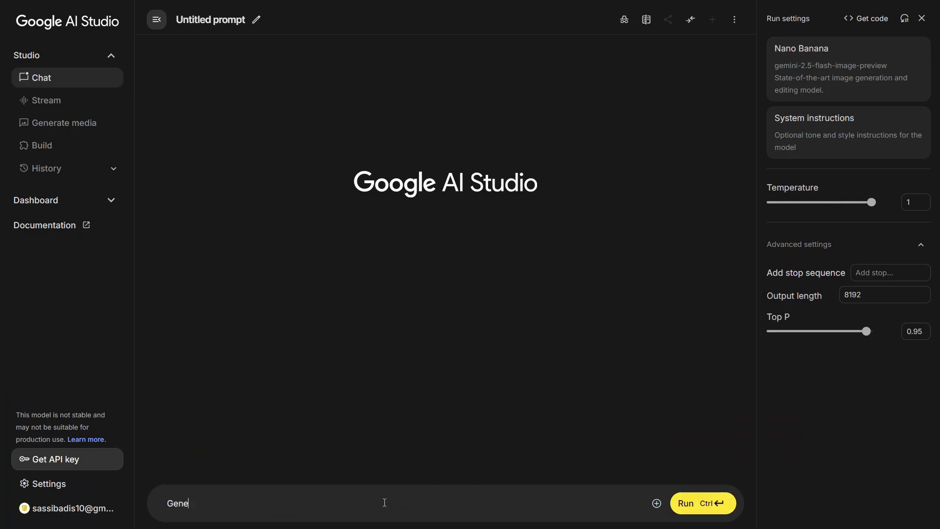
text(rat)
text(e an Image of a Banana)
key(ctrl+Return)
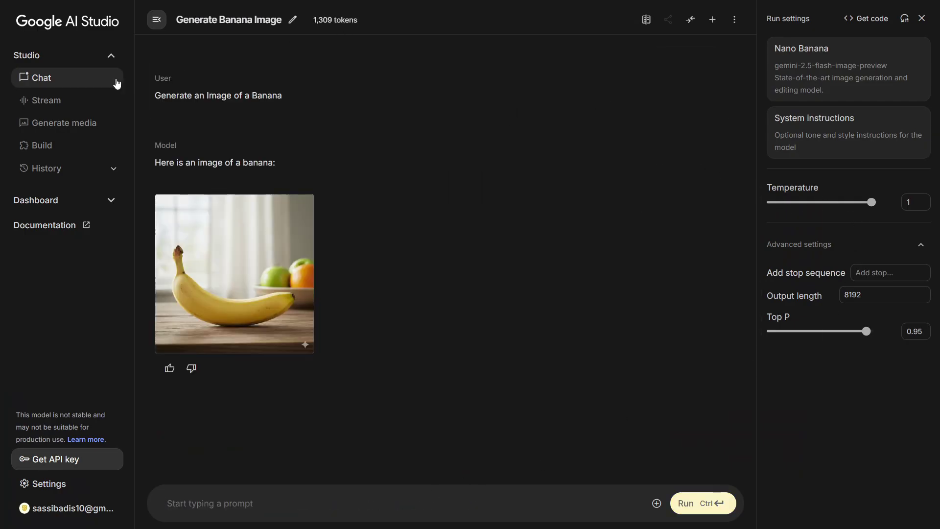
click(70, 88)
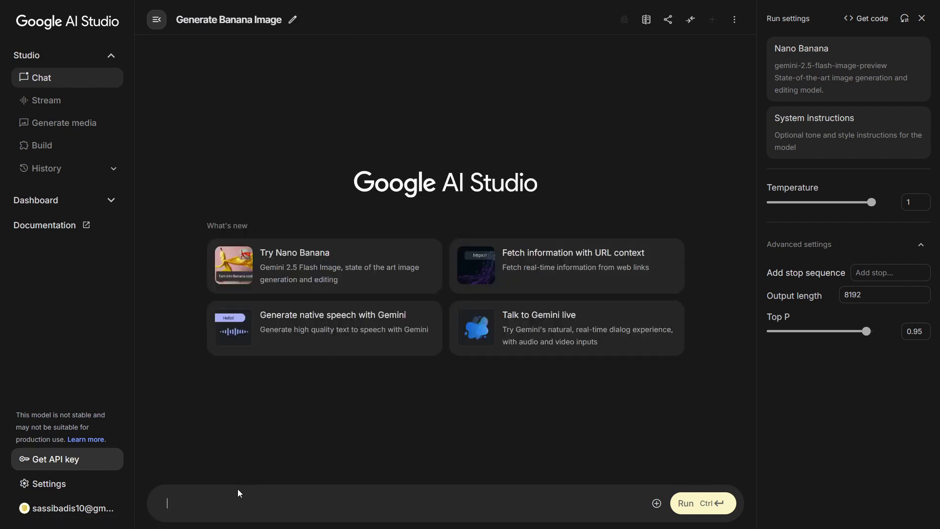
text(Generate an image of)
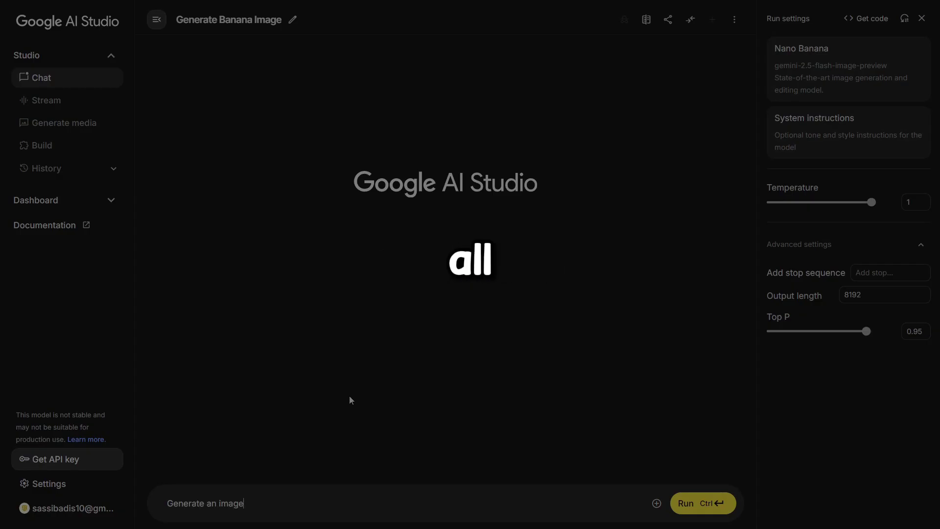
text( Ferrari F)
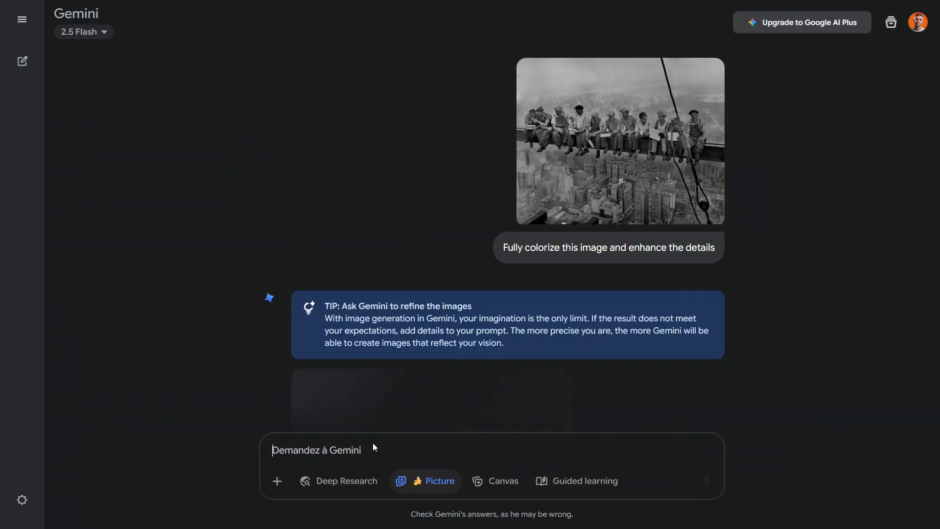
Middle-click on the Gemini page while reviewing the colorized photo results.
middle_click(891, 210)
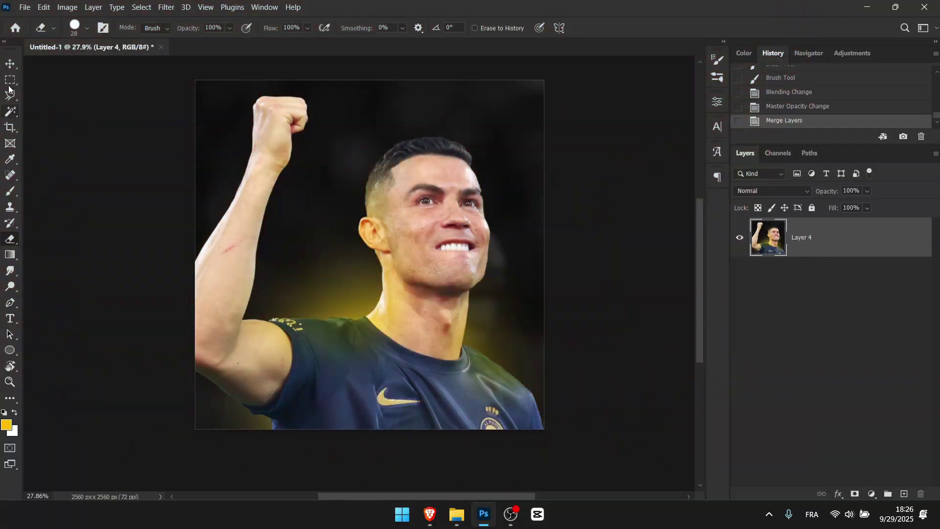
Activate the Move tool and clear the current layer selection on the canvas.
click(10, 63)
click(118, 161)
scroll(222, 194, down, 2)
scroll(293, 202, up, 1)
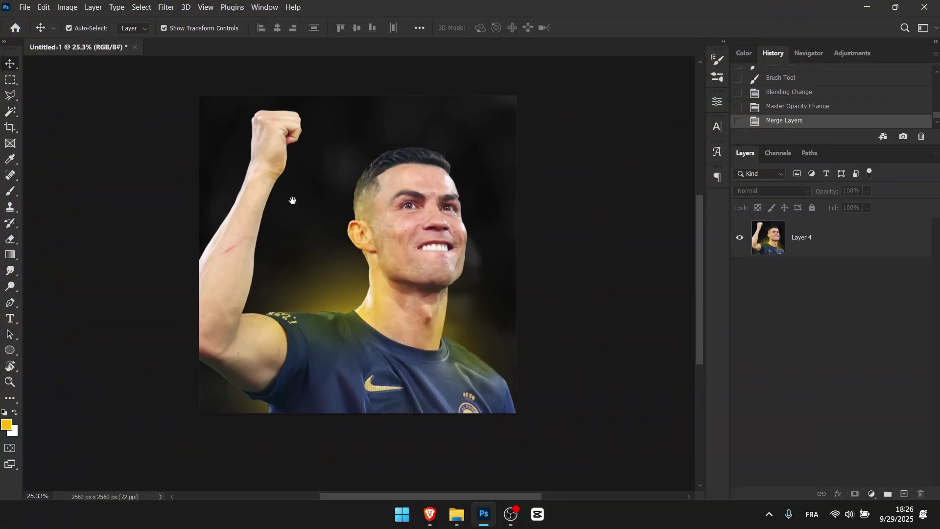
drag(293, 203, 294, 204)
scroll(363, 321, up, 2)
scroll(363, 321, down, 2)
scroll(363, 321, up, 1)
Duplicate Layer 4 and desaturate the copy to -100 with Hue/Saturation.
click(372, 323)
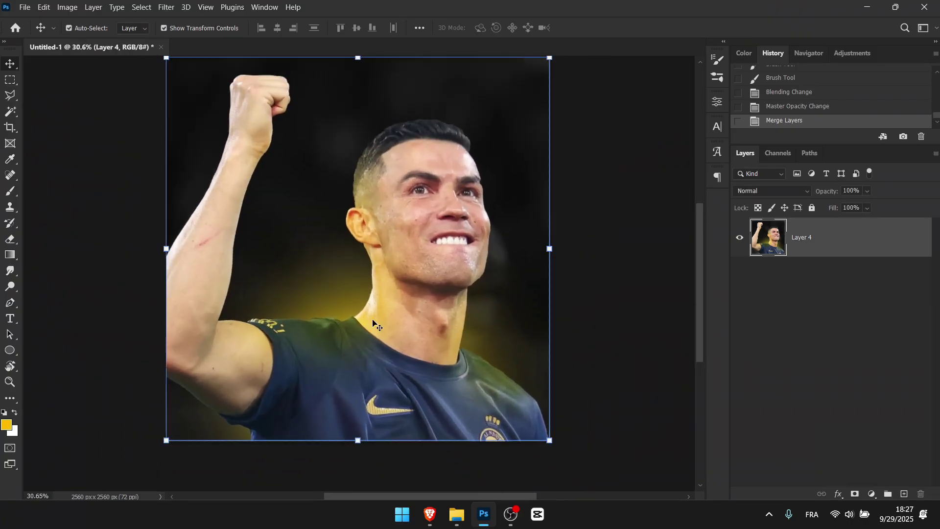
key(ctrl+j)
key(ctrl+u)
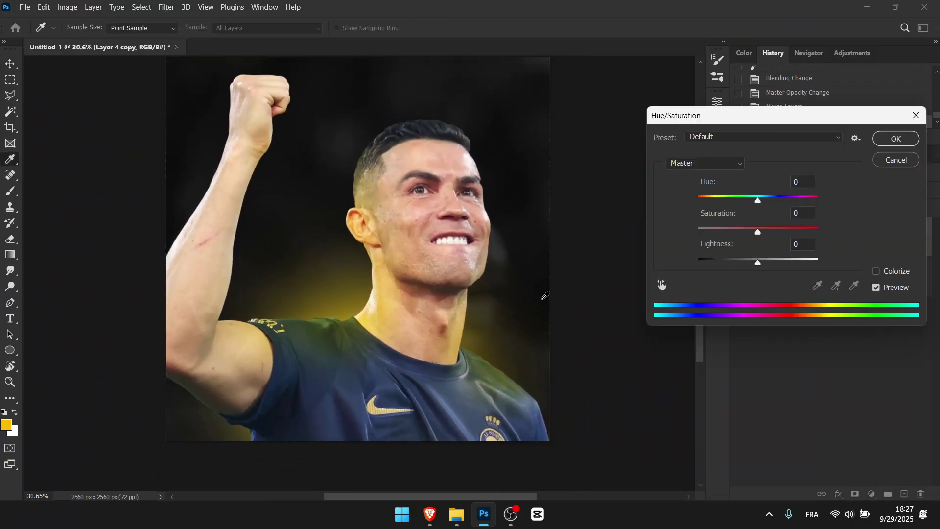
drag(719, 239, 635, 241)
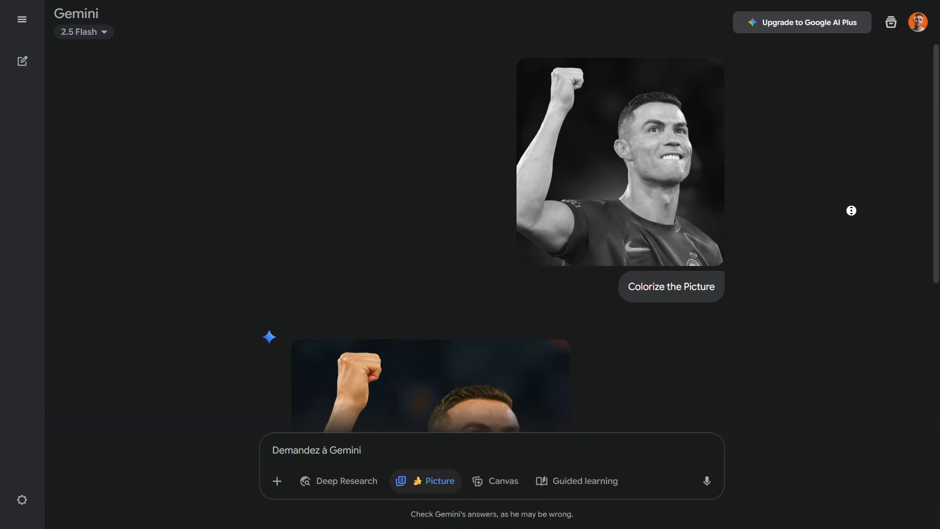
scroll(847, 235, down, 2)
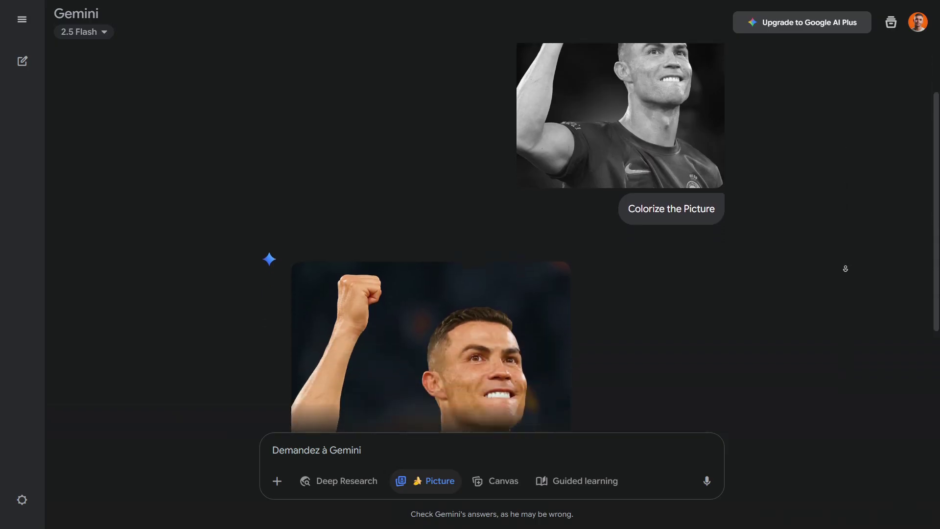
scroll(845, 247, down, 2)
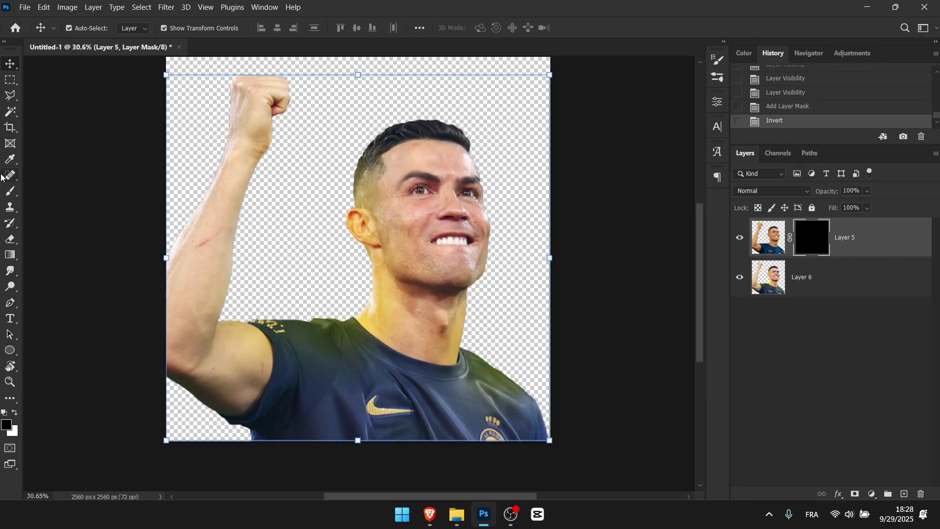
click(10, 191)
Paint white at brush size 610 on Layer 5's mask over the shirt and right shoulder.
drag(314, 304, 357, 262)
key(x)
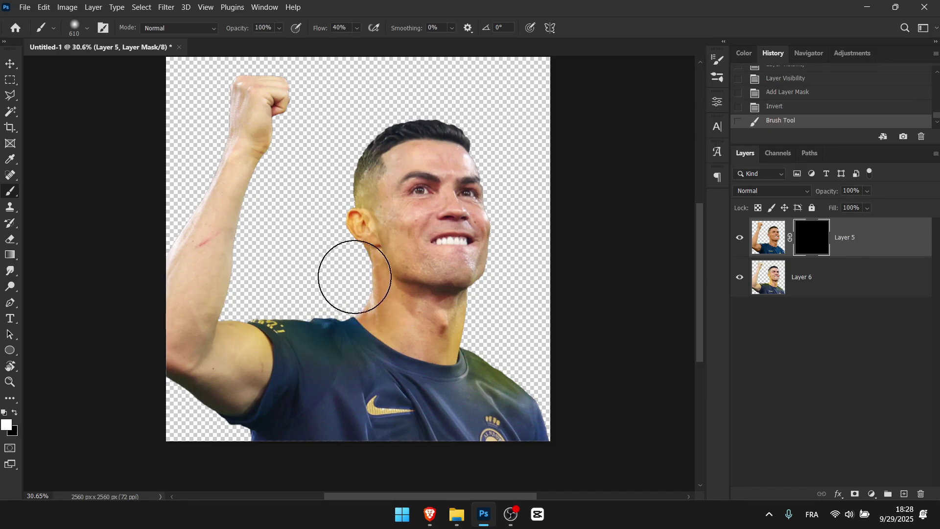
mouse_move(314, 295)
mouse_down()
mouse_move(283, 331)
mouse_move(451, 384)
mouse_move(534, 397)
mouse_move(346, 294)
mouse_move(367, 325)
mouse_move(451, 336)
mouse_move(469, 328)
mouse_up()
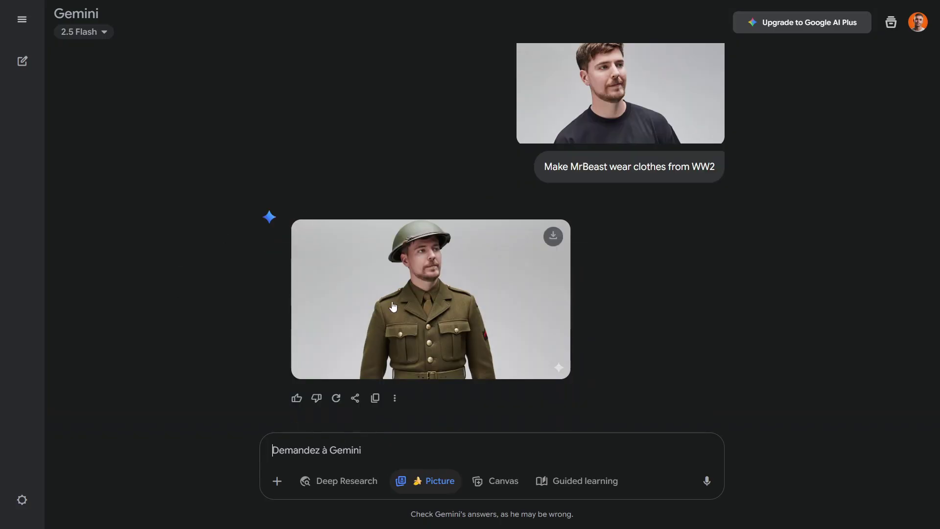
View the WW2 outfit and Messi kit-swap images enlarged, then scroll through the chat.
click(398, 306)
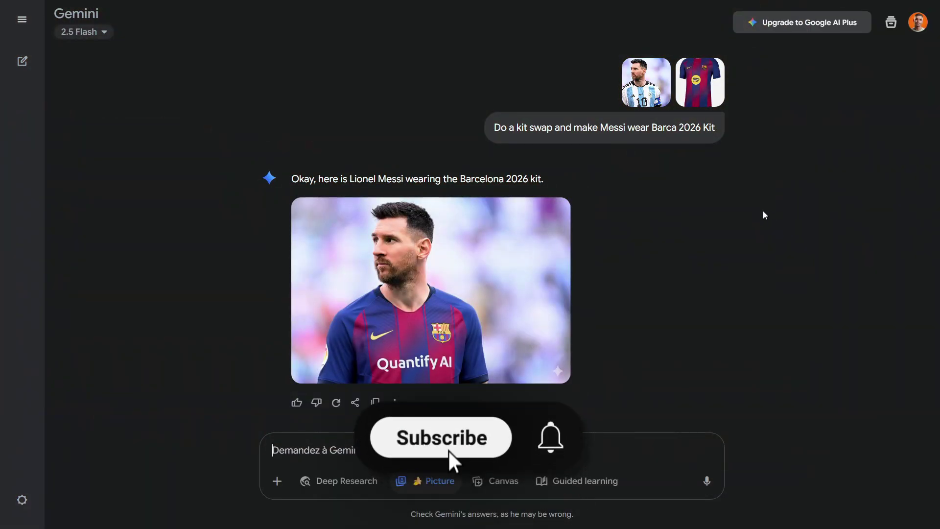
click(512, 328)
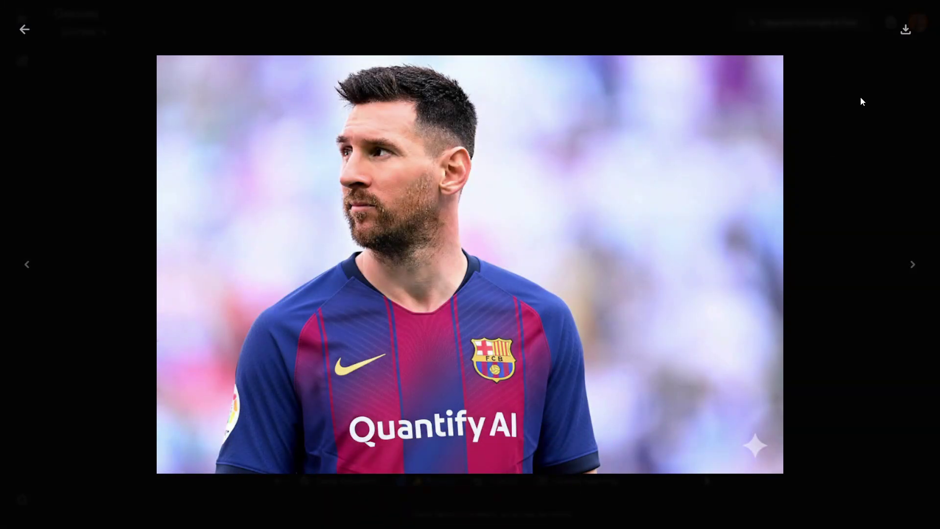
click(25, 30)
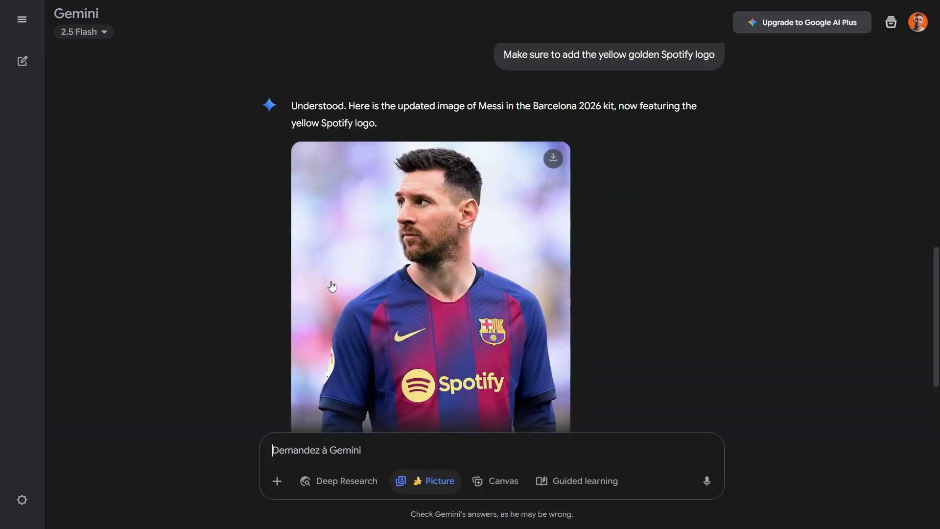
scroll(331, 286, down, 2)
scroll(448, 254, up, 1)
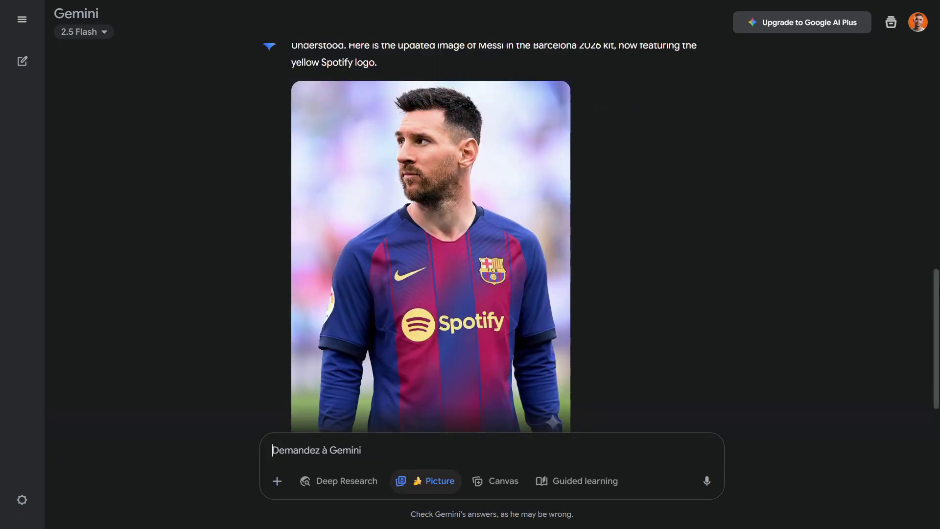
scroll(430, 235, down, 1)
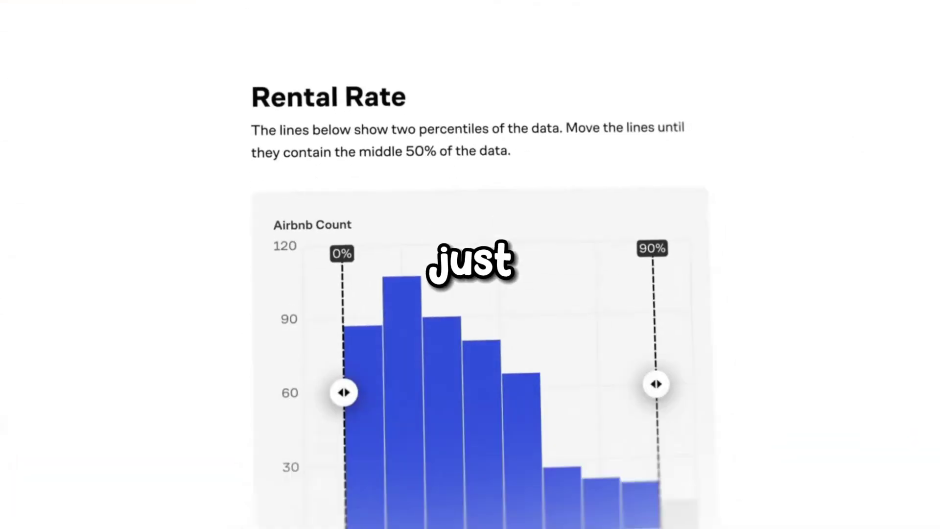
Cap prices near 811, select Outer Richmond, Pacific Heights and Presidio Heights, and check the answer.
drag(658, 387, 615, 393)
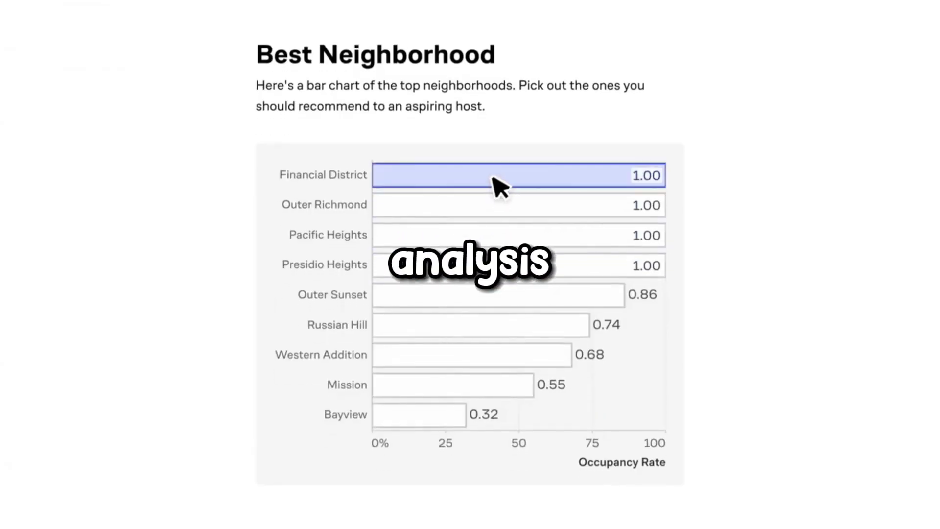
click(508, 205)
click(508, 235)
click(508, 266)
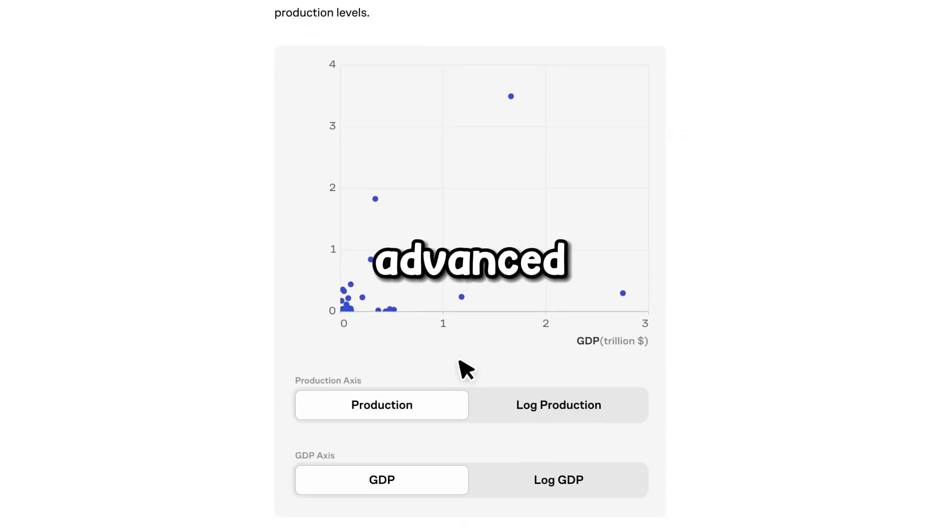
click(492, 399)
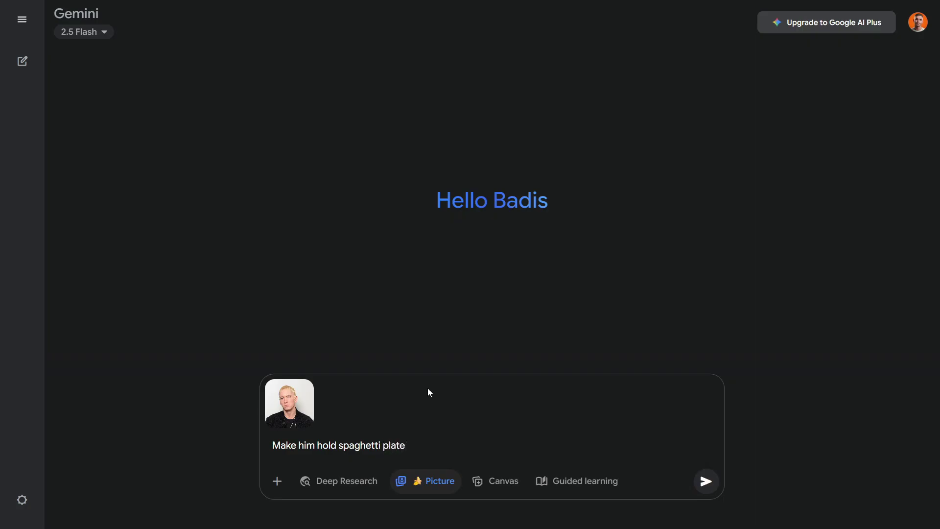
Extend the spaghetti prompt with 'plate and make him smi' to also request a smile.
text( and make him smi)
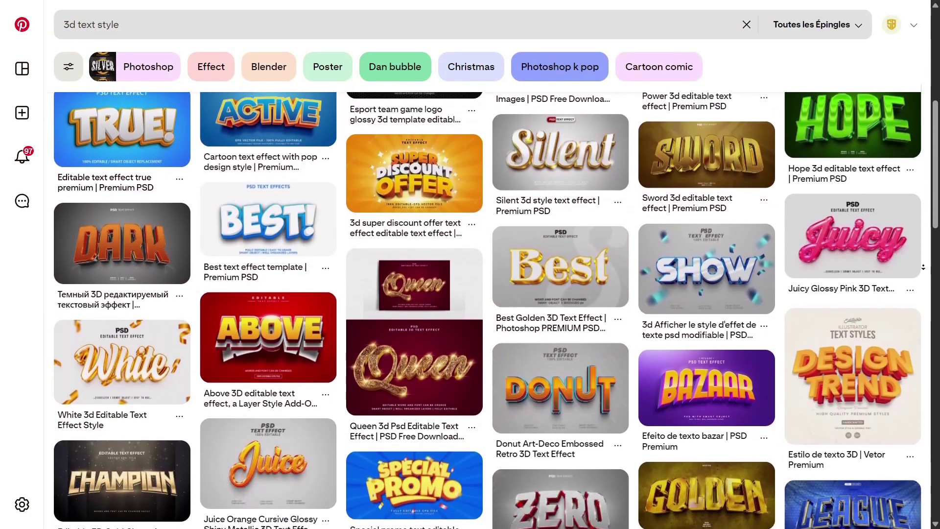
Find the GLASS pin in the Pinterest '3d text style' results and copy its image.
scroll(496, 308, down, 3)
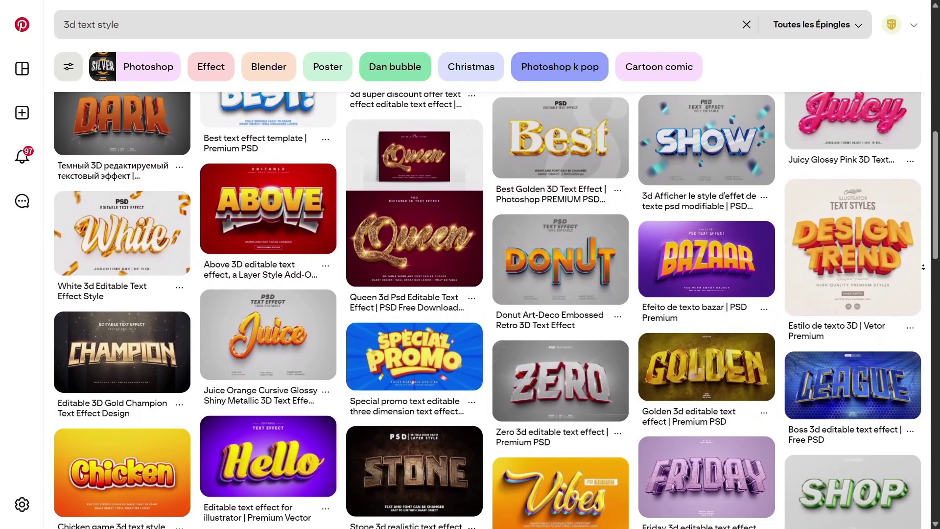
scroll(496, 309, down, 3)
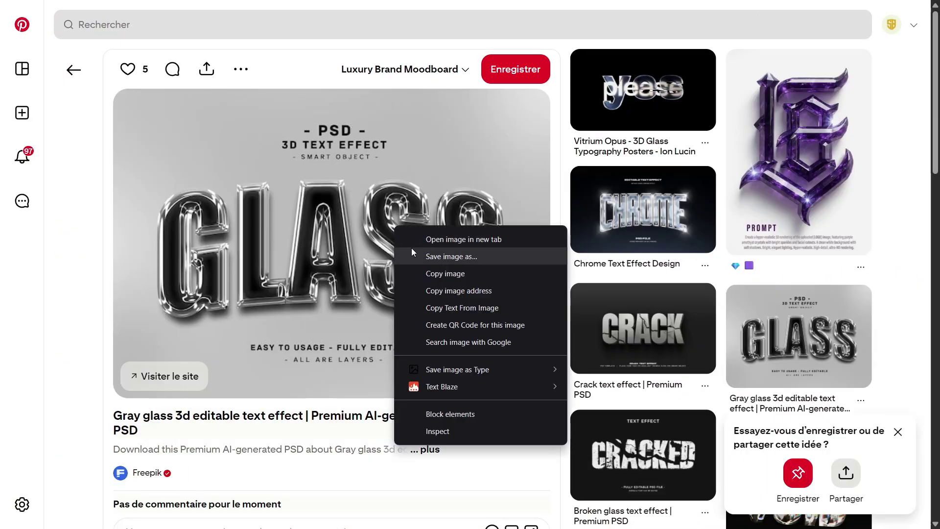
click(413, 253)
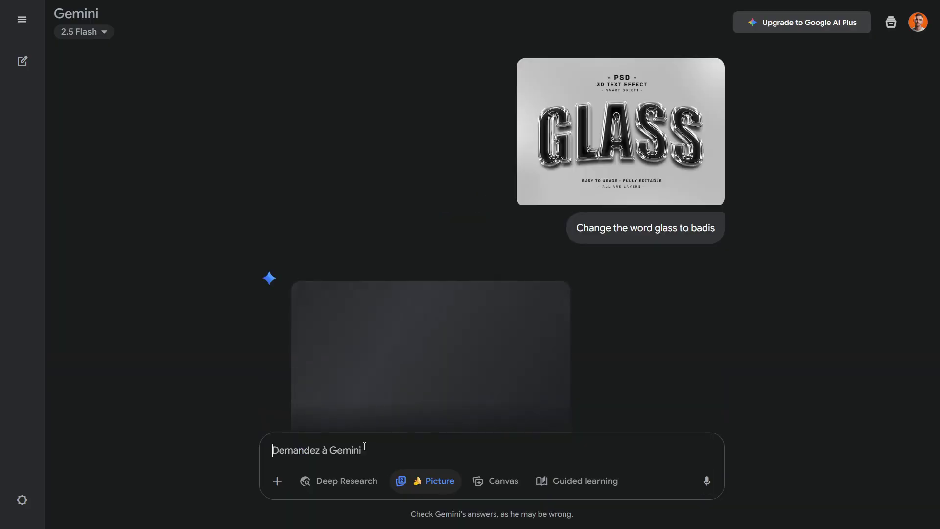
Scroll down to Gemini's regenerated GLASS 3D text image with the replacement word.
middle_click(917, 192)
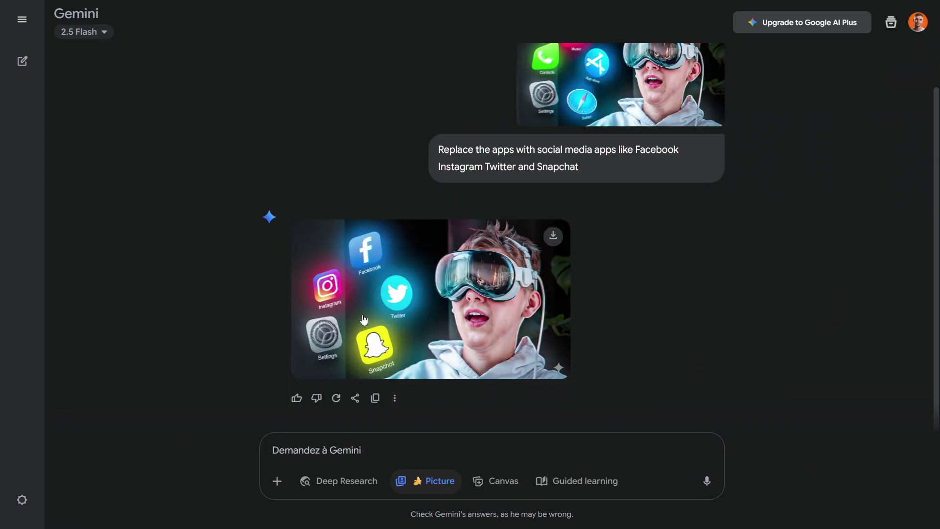
View the headset thumbnail with Facebook, Instagram, Twitter and Snapchat icons at full size.
click(363, 320)
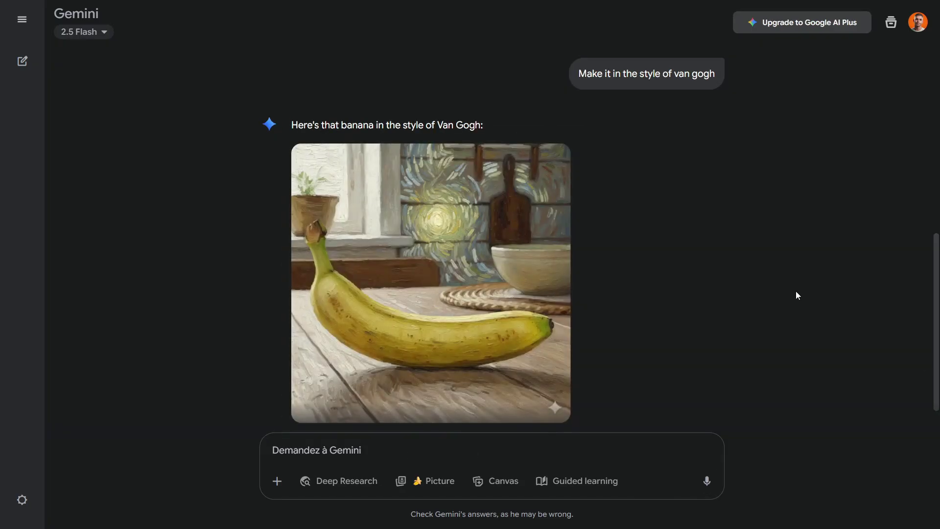
Inspect the Van Gogh banana and Arabic-clothes images full size, then start a 'Generate' prompt.
click(462, 272)
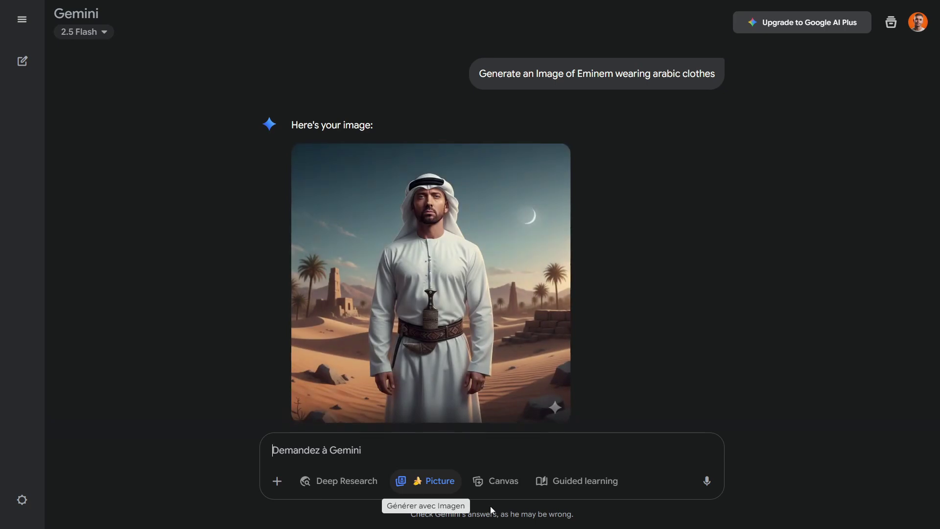
click(473, 304)
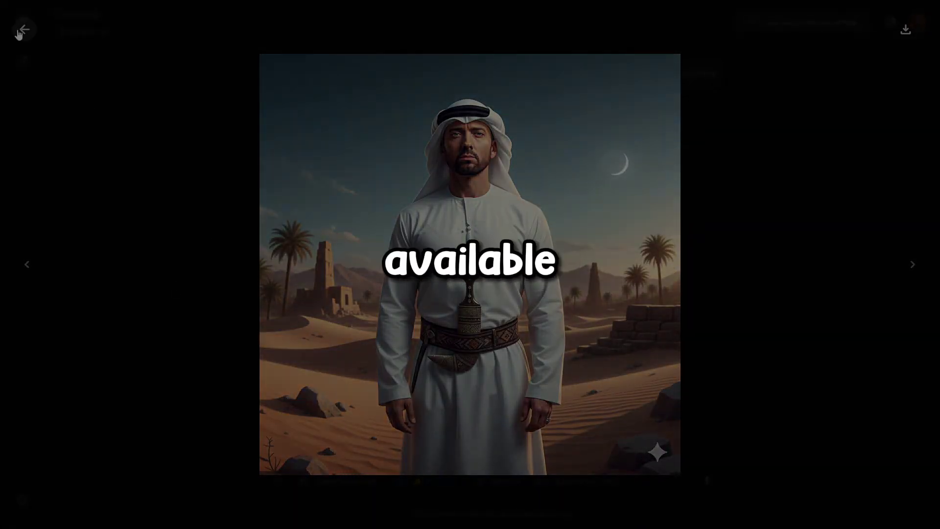
click(21, 31)
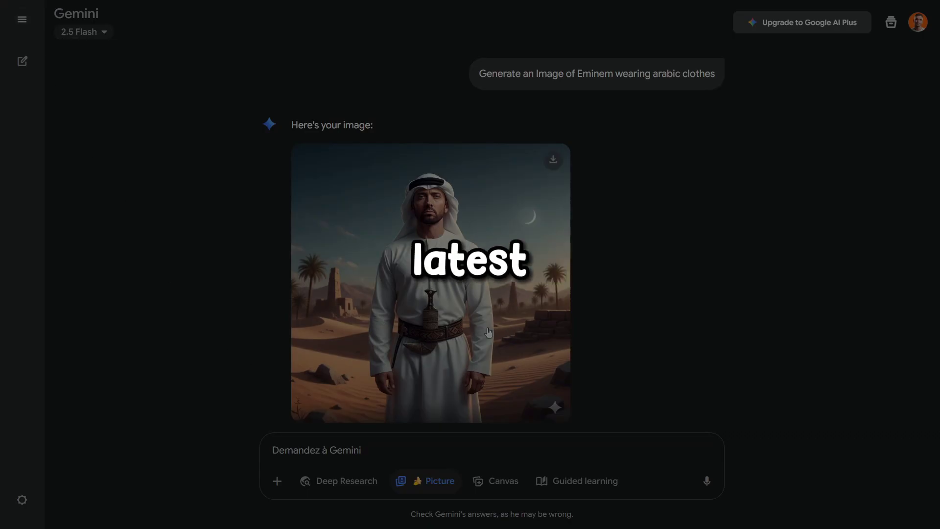
click(358, 443)
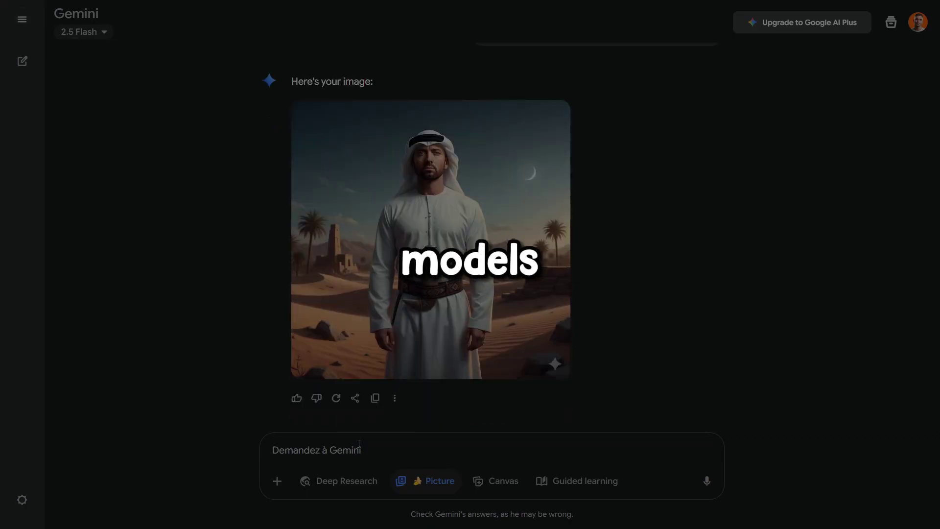
text(Generat)
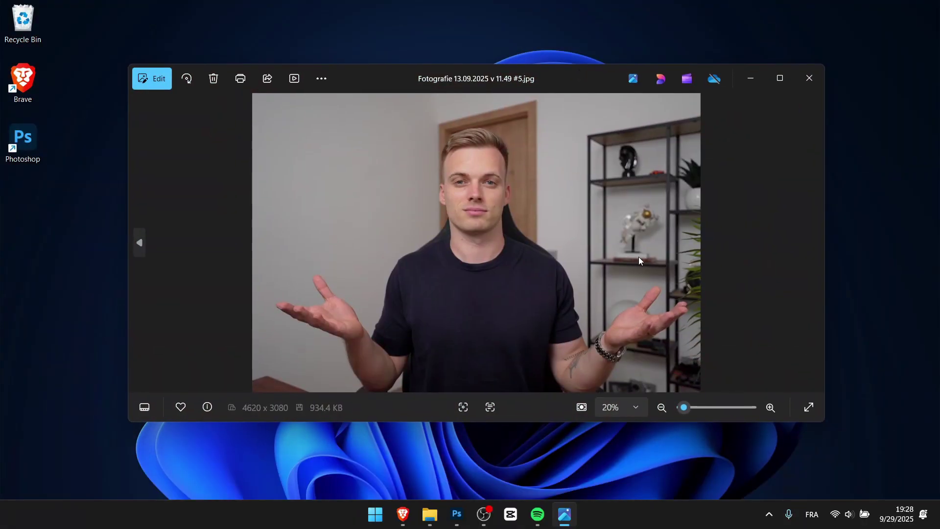
Zoom into the Fotografie 13.09.2025 v 11.49 #5.jpg room photo, then back out to 20%.
scroll(472, 248, up, 3)
scroll(486, 228, down, 3)
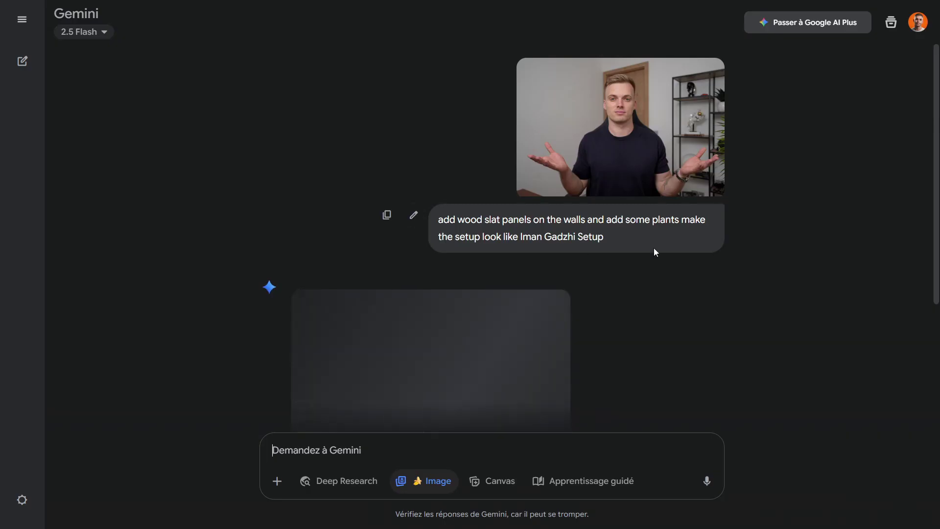
Scroll down to Gemini's room image with wood slat wall panels and added plants.
scroll(897, 208, down, 2)
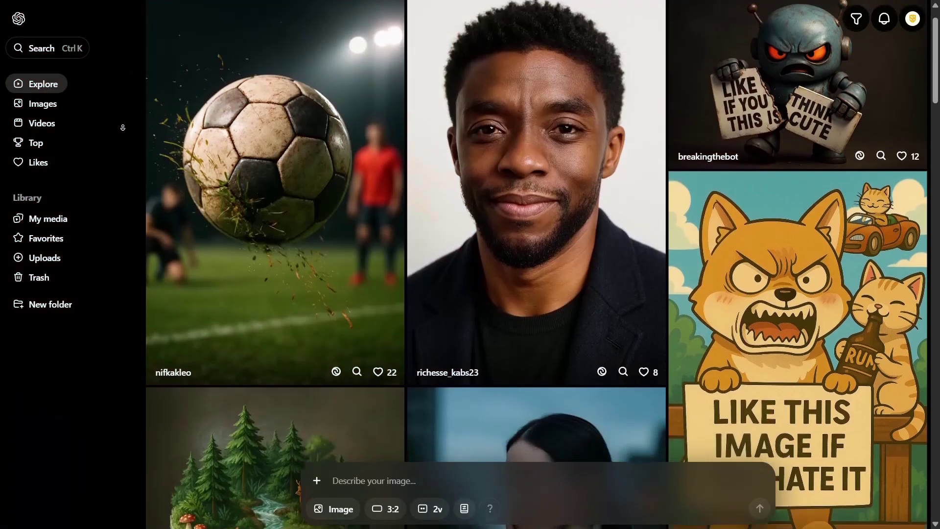
scroll(122, 135, down, 4)
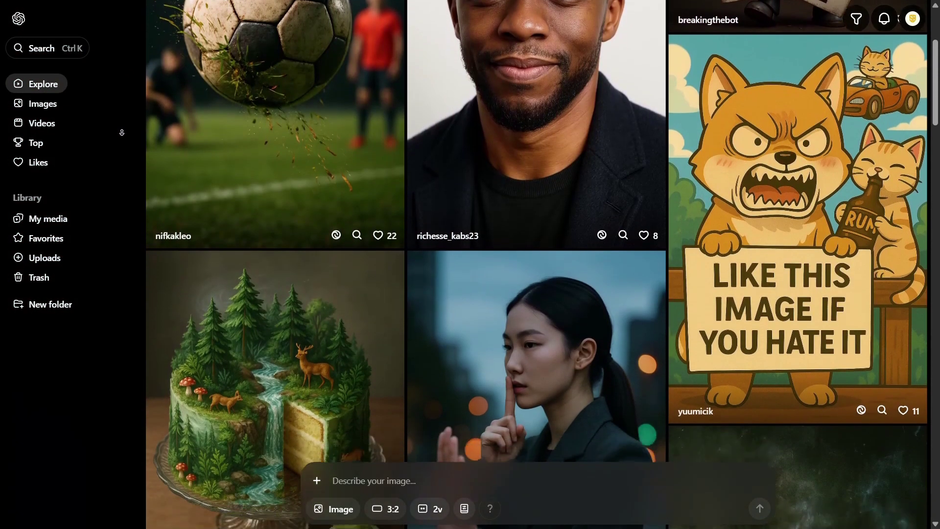
scroll(122, 134, down, 6)
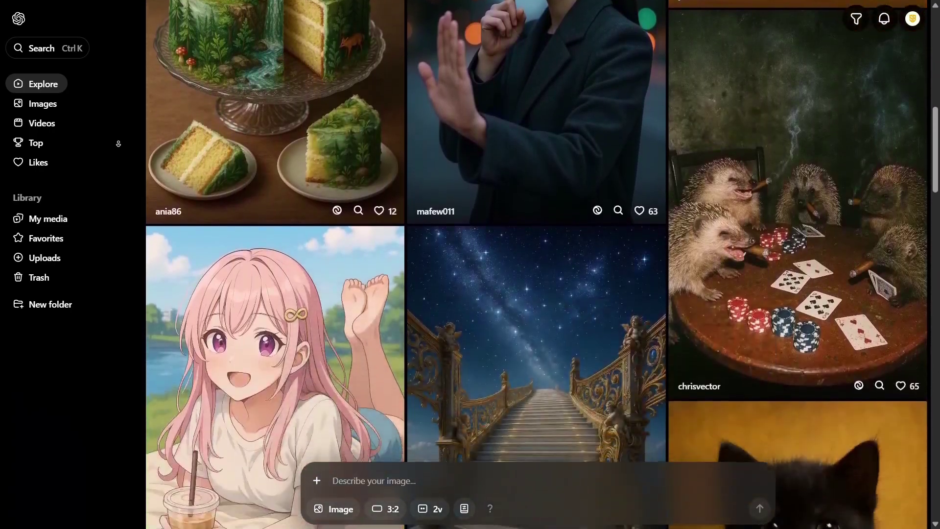
scroll(118, 143, down, 8)
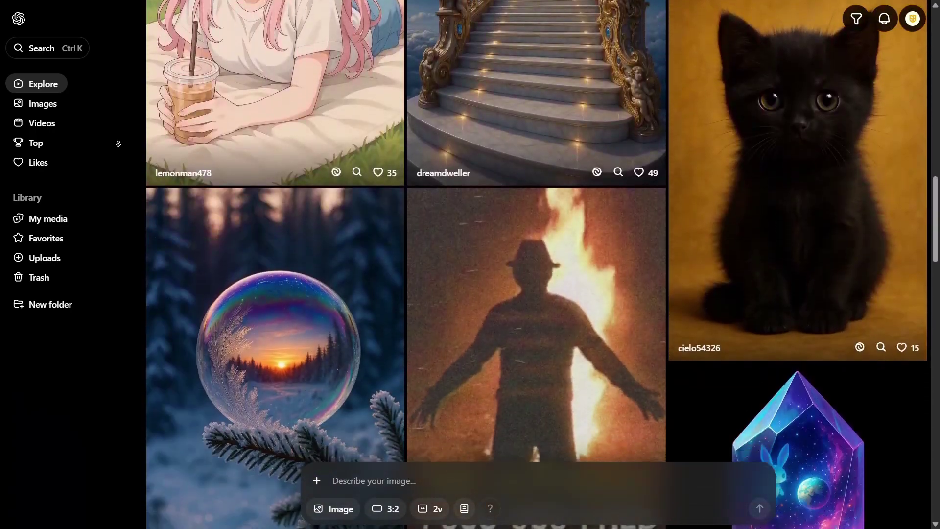
scroll(118, 144, down, 9)
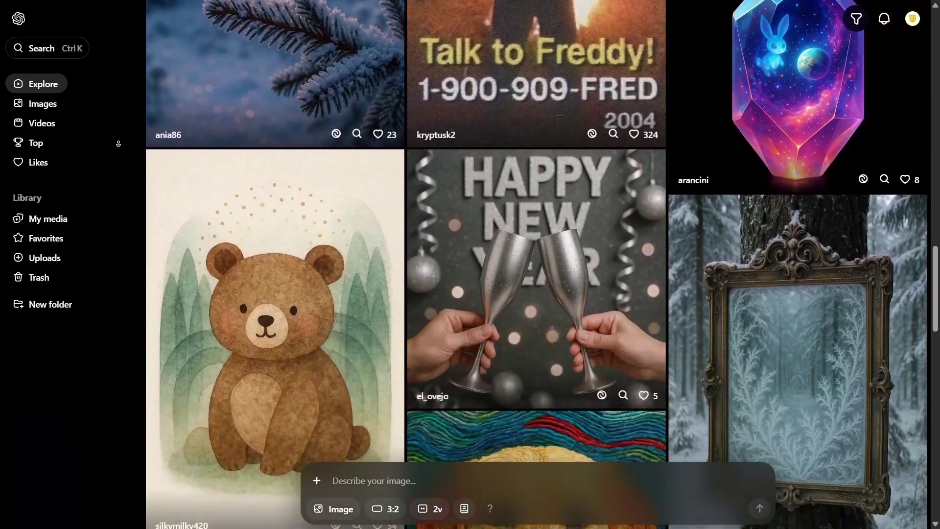
scroll(118, 143, down, 9)
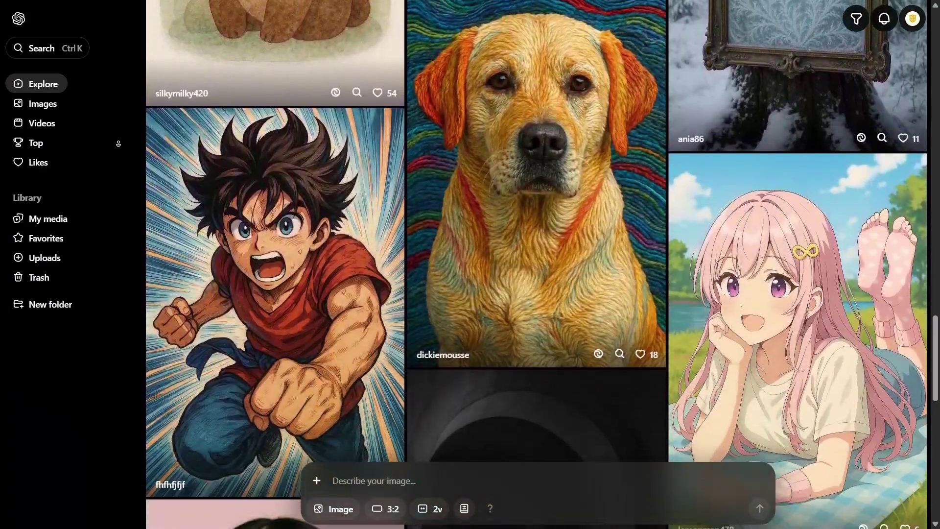